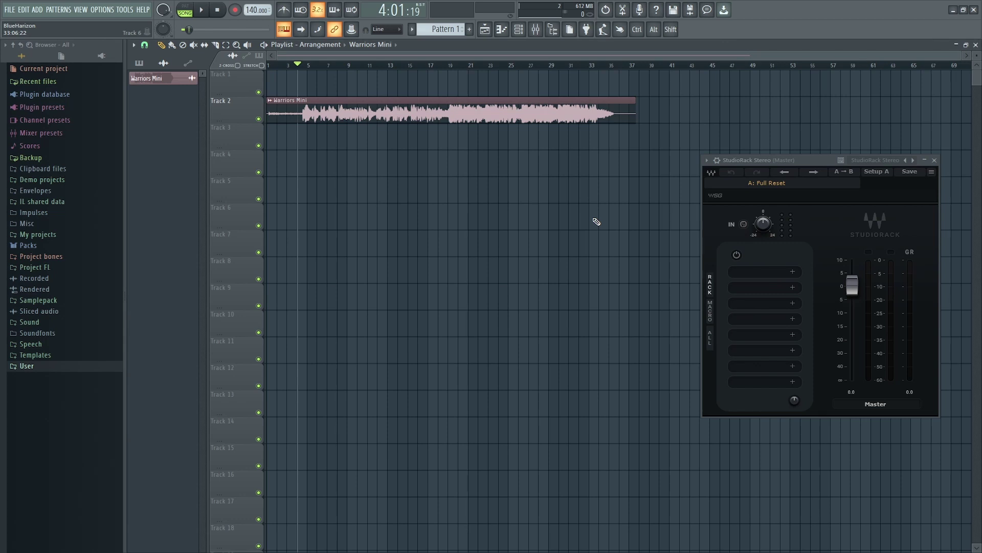
Play the Warriors Mini clip in the playlist to hear the unprocessed song
{"action": "key", "text": "space"}
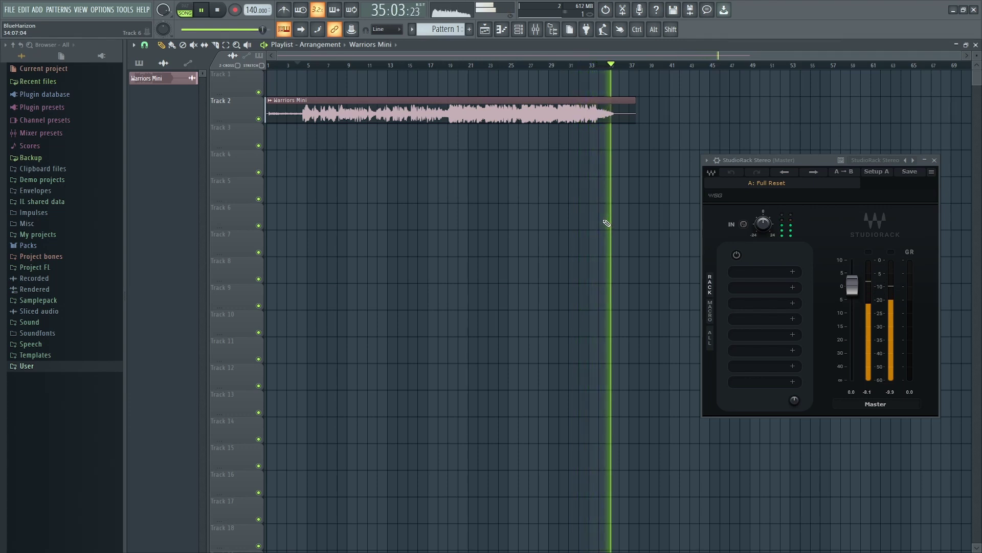
{"action": "key", "text": "space"}
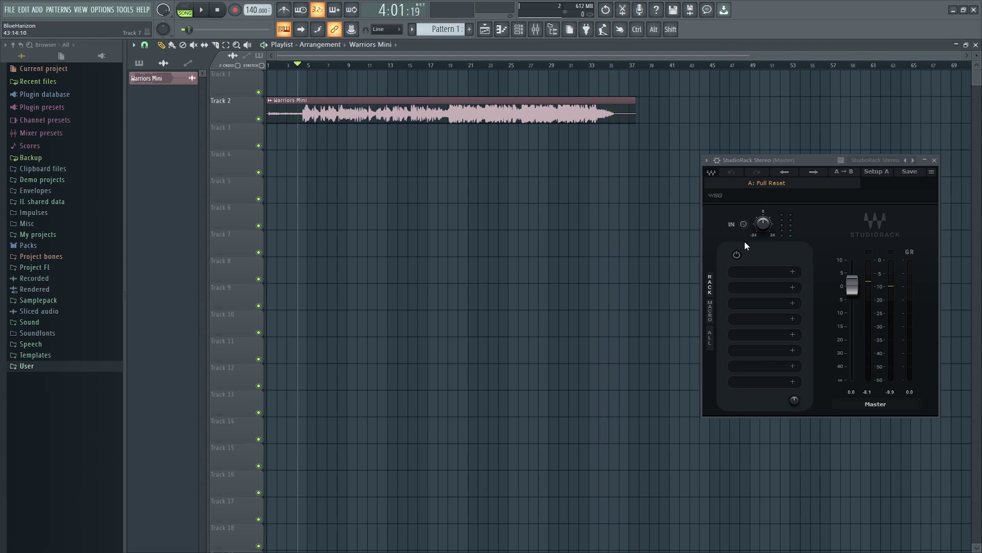
Search for the Clarity plugins and load Clarity Vx Pro into the first slot of the master StudioRack
{"action": "left_click", "coordinate": [767, 276]}
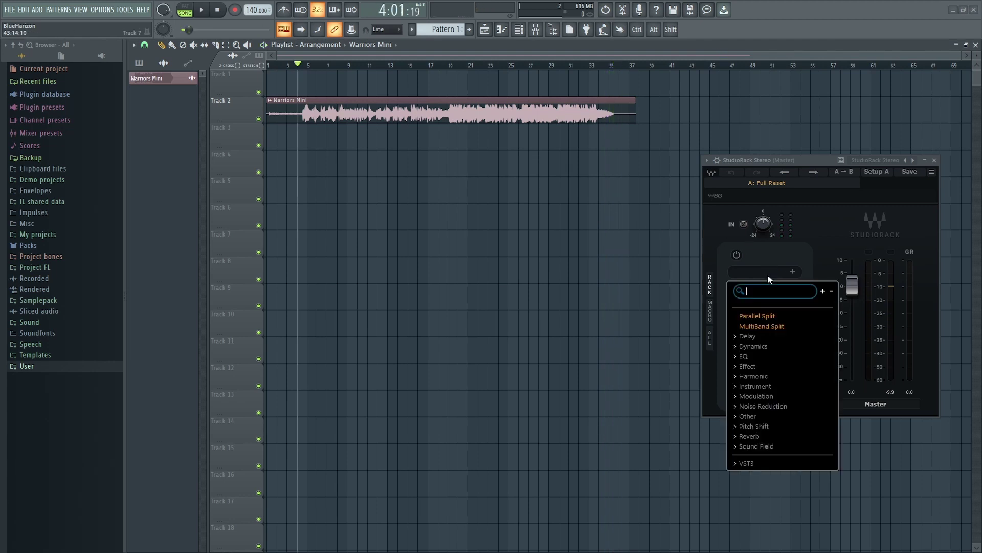
{"action": "type", "text": "clariy"}
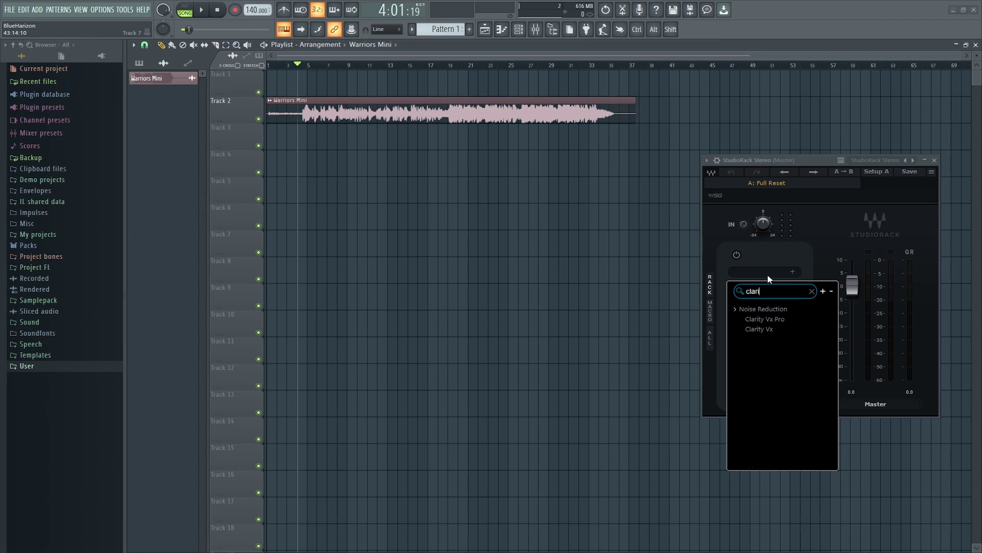
{"action": "left_click", "coordinate": [774, 327]}
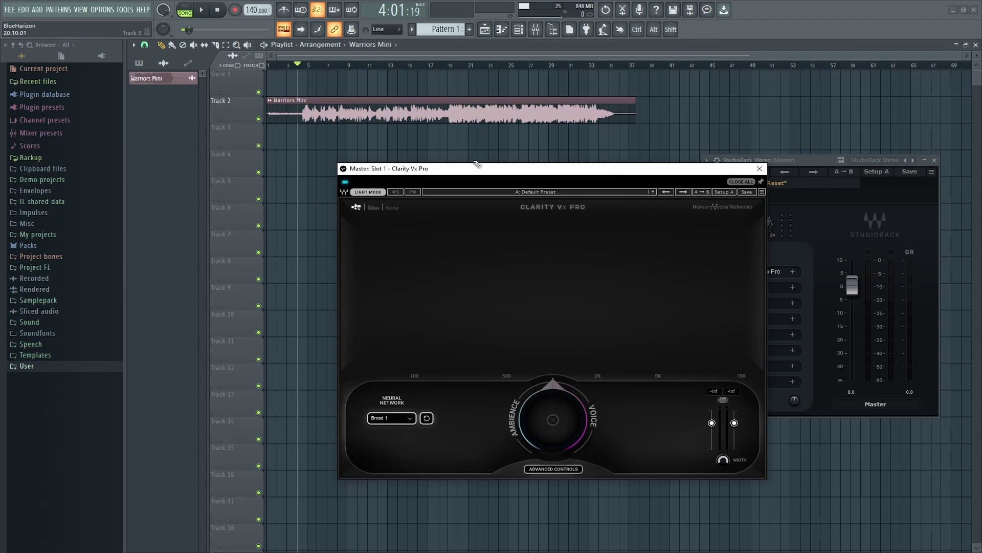
Expand Clarity Vx Pro's advanced controls, turn its main control fully toward Voice at 100, and audition the song
{"action": "left_click", "coordinate": [553, 470]}
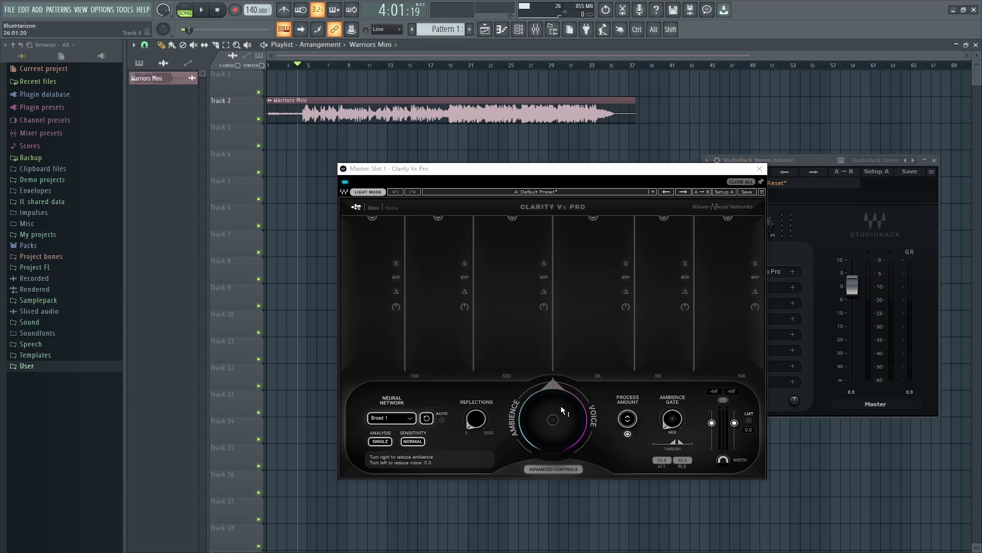
{"action": "left_click_drag", "start_coordinate": [553, 420], "coordinate": [552, 378]}
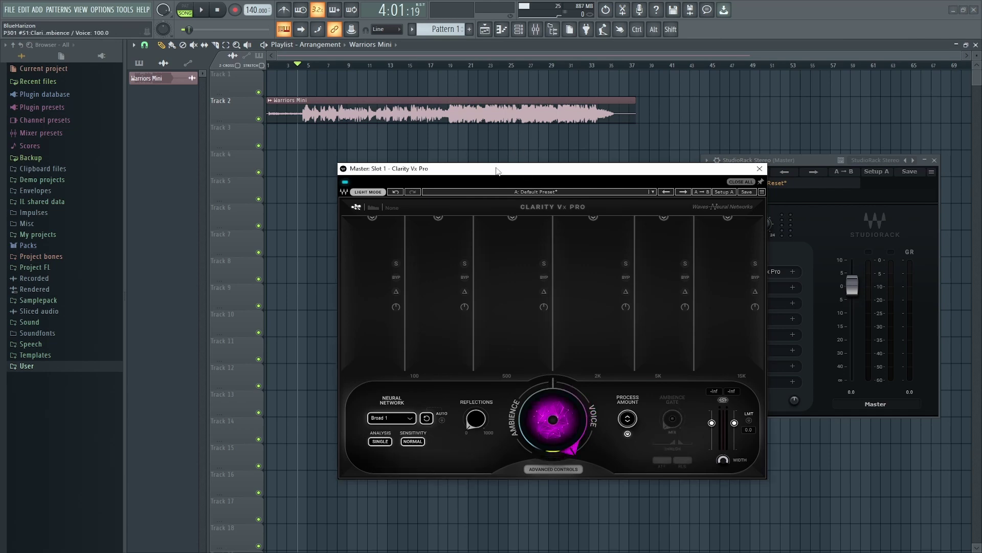
{"action": "left_click_drag", "start_coordinate": [583, 169], "coordinate": [594, 167]}
{"action": "key", "text": "space"}
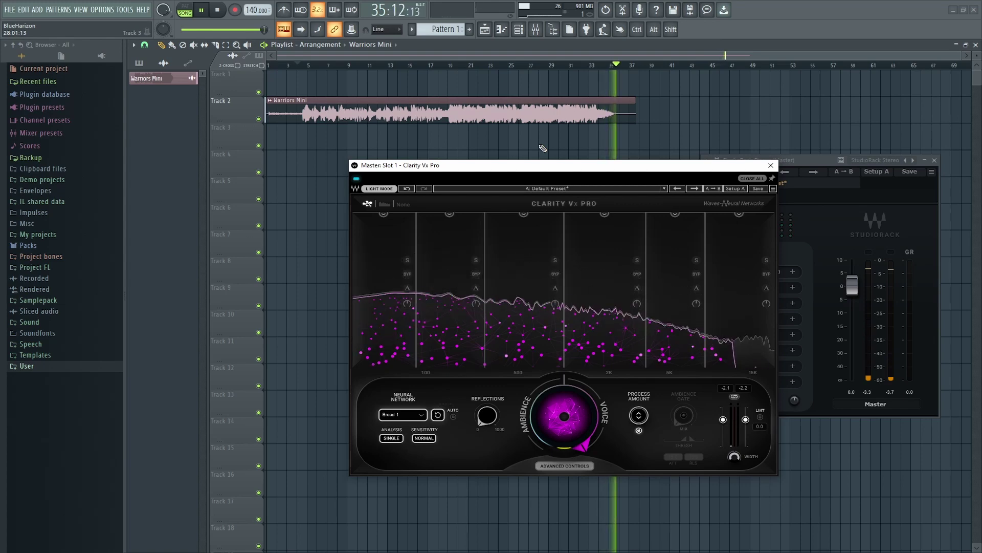
{"action": "key", "text": "space"}
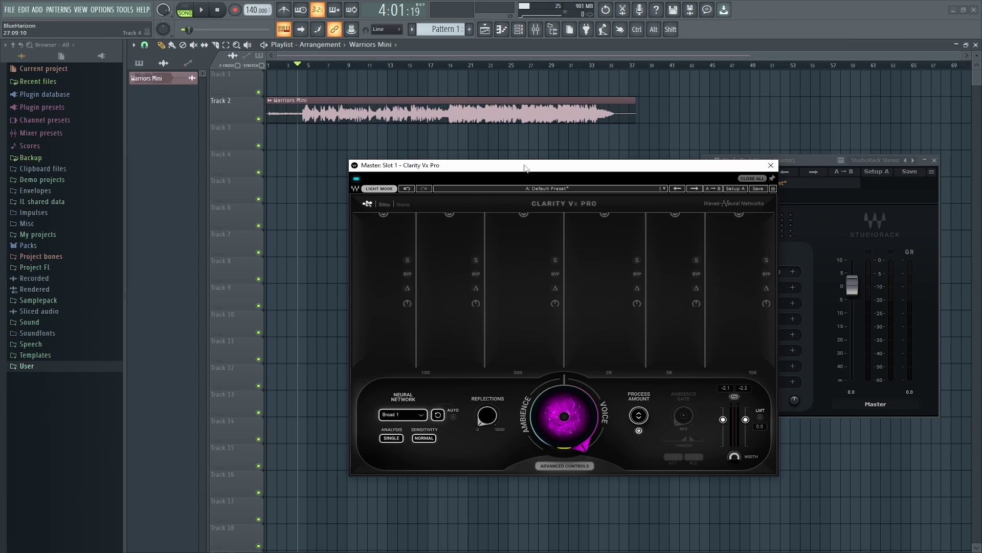
Set Clarity Vx Pro to the Broad 2 neural network, High sensitivity and 50 ms reflections, and audition the song
{"action": "left_click_drag", "start_coordinate": [524, 168], "coordinate": [530, 168]}
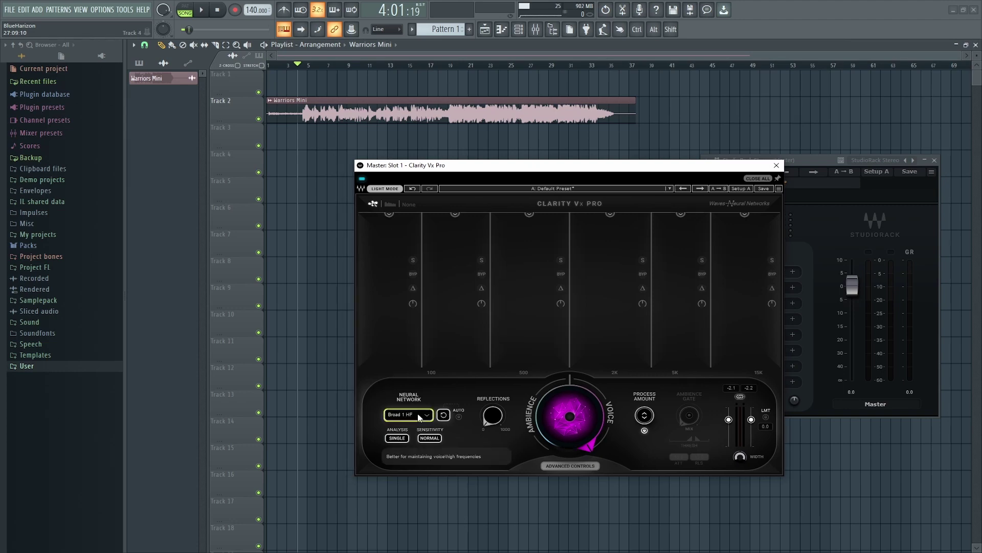
{"action": "left_click", "coordinate": [432, 438]}
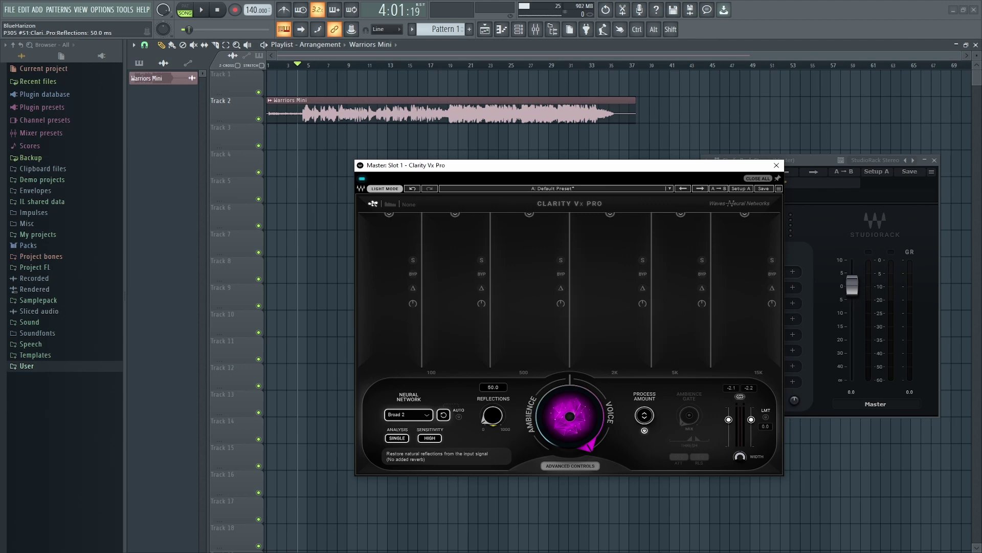
{"action": "key", "text": "space"}
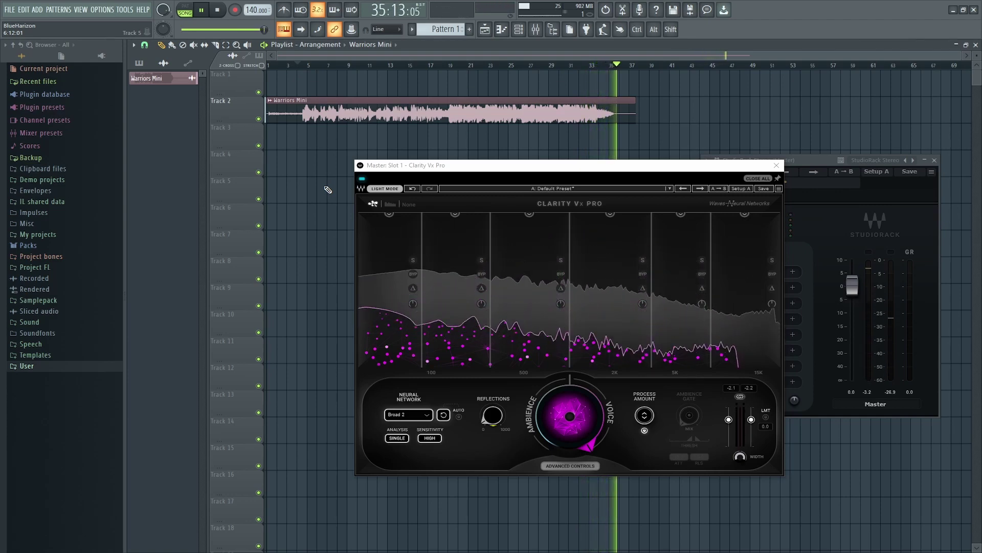
{"action": "key", "text": "space"}
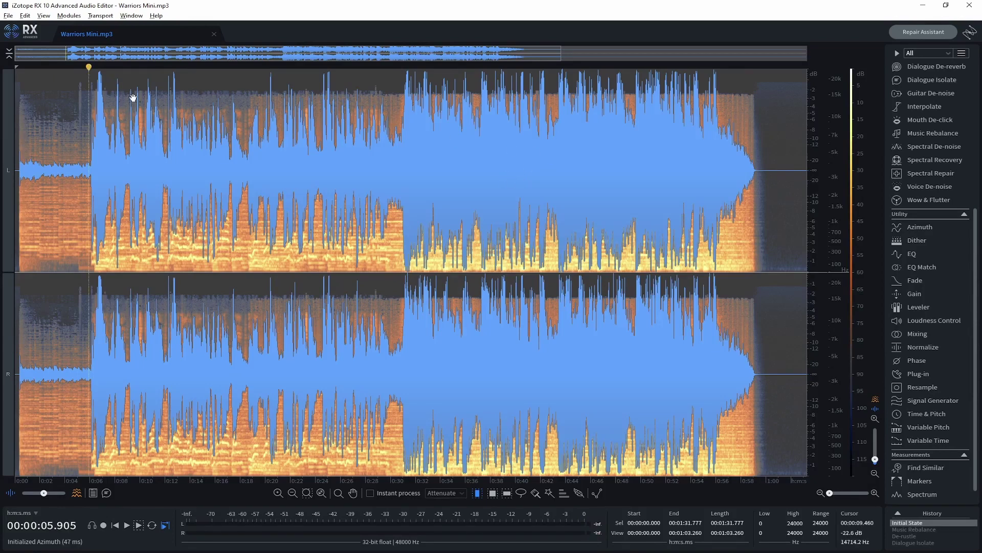
Switch to iZotope RX 10 and play the unprocessed Warriors Mini.mp3 from just before the vocals
{"action": "key", "text": "space"}
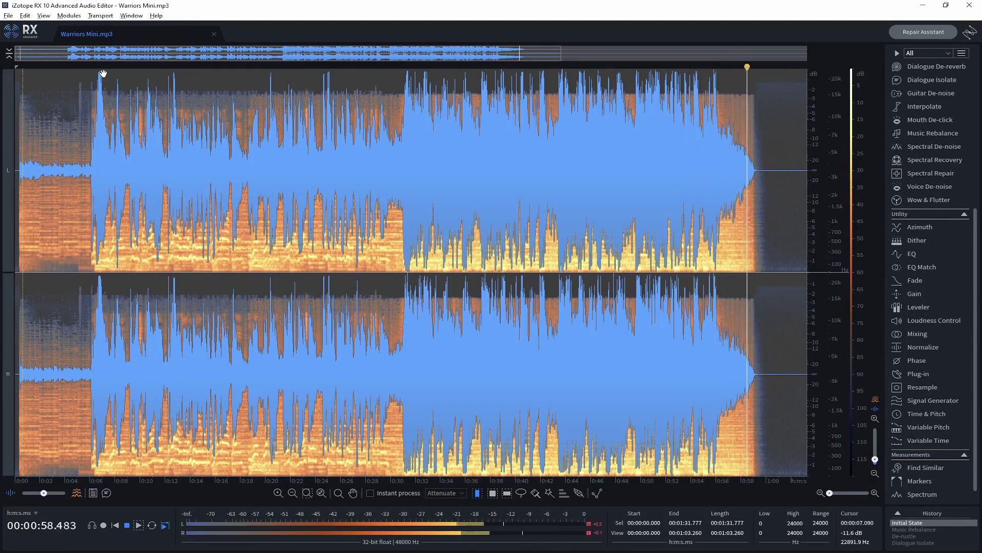
{"action": "key", "text": "space"}
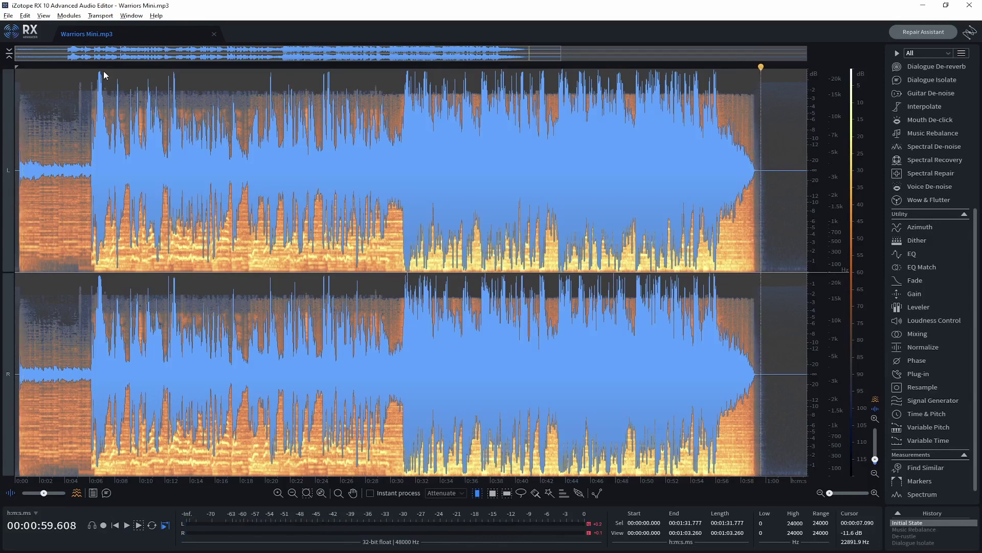
Filter the module list to Levels and open Music Rebalance
{"action": "left_click", "coordinate": [914, 53]}
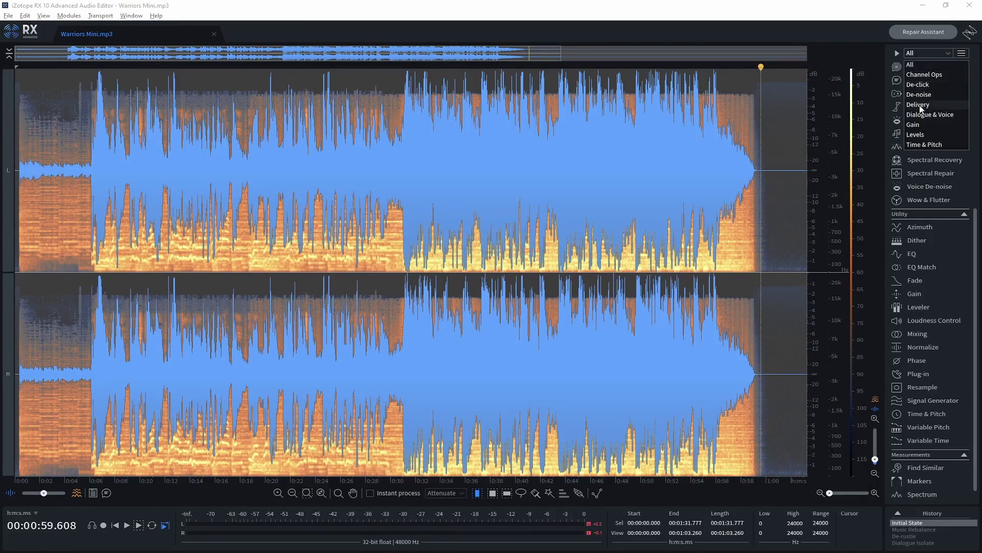
{"action": "left_click", "coordinate": [917, 135]}
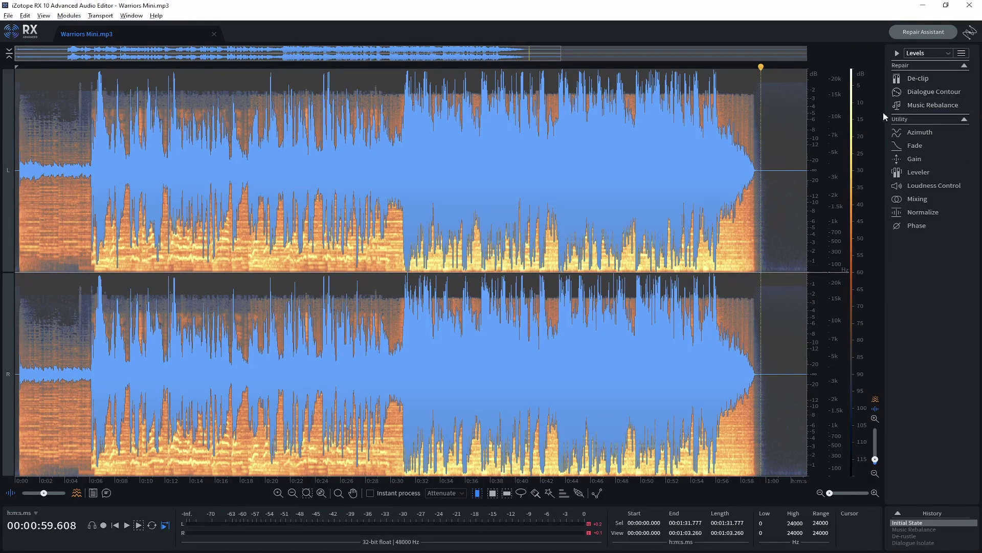
{"action": "left_click", "coordinate": [928, 107]}
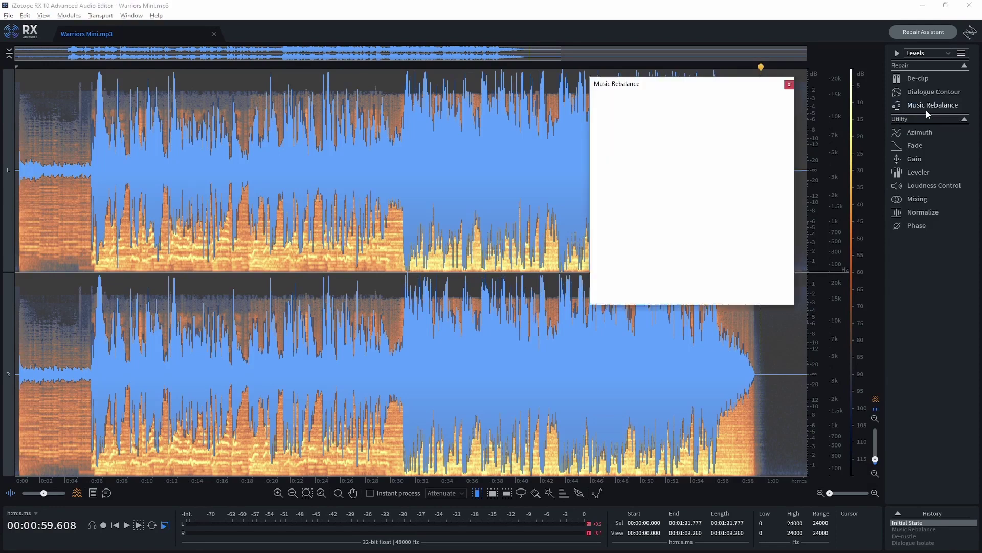
{"action": "left_click_drag", "start_coordinate": [705, 80], "coordinate": [630, 99]}
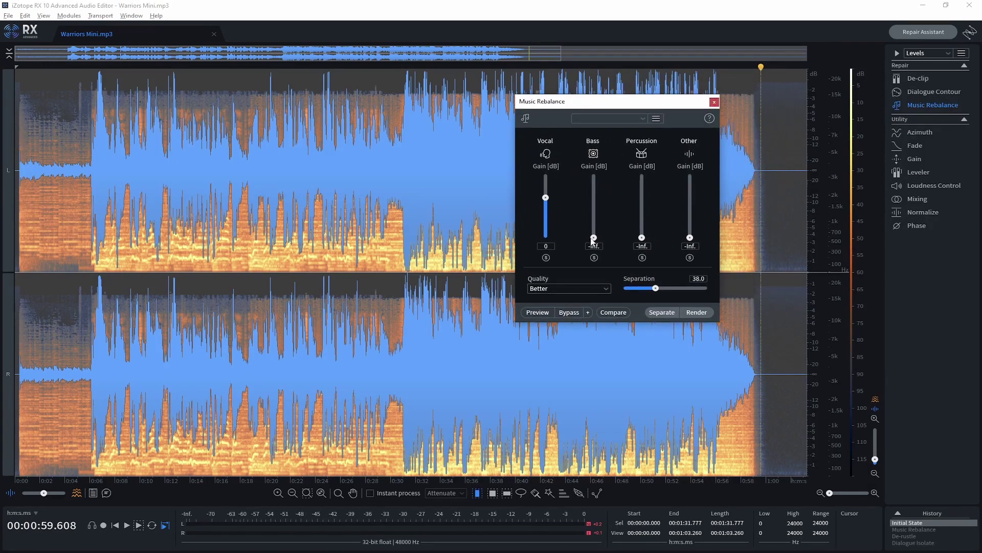
Compare the quality options in Music Rebalance, settle on Better, and render with only the vocal kept
{"action": "left_click_drag", "start_coordinate": [603, 201], "coordinate": [604, 210]}
{"action": "left_click", "coordinate": [569, 288]}
{"action": "left_click", "coordinate": [569, 283]}
{"action": "left_click", "coordinate": [575, 286]}
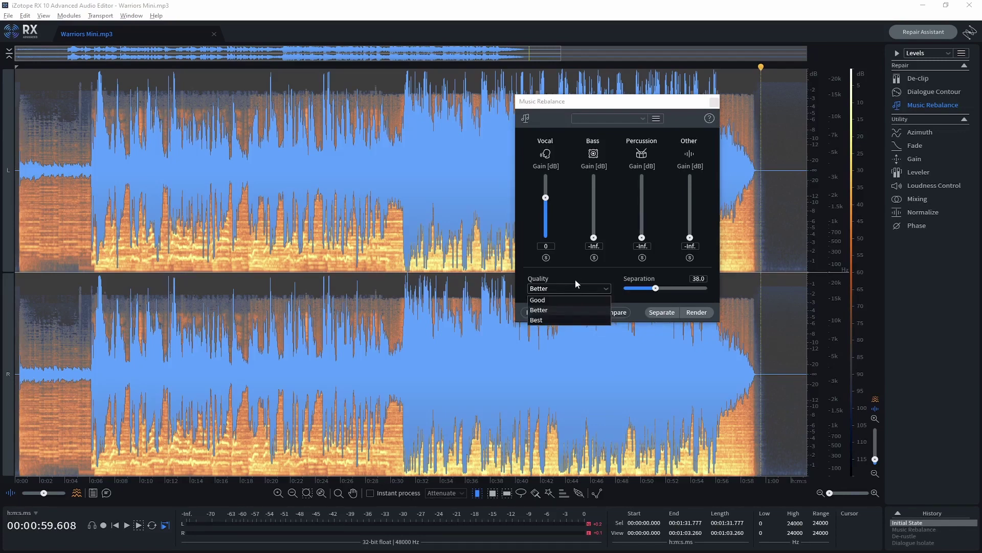
{"action": "left_click", "coordinate": [535, 320]}
{"action": "left_click", "coordinate": [545, 288]}
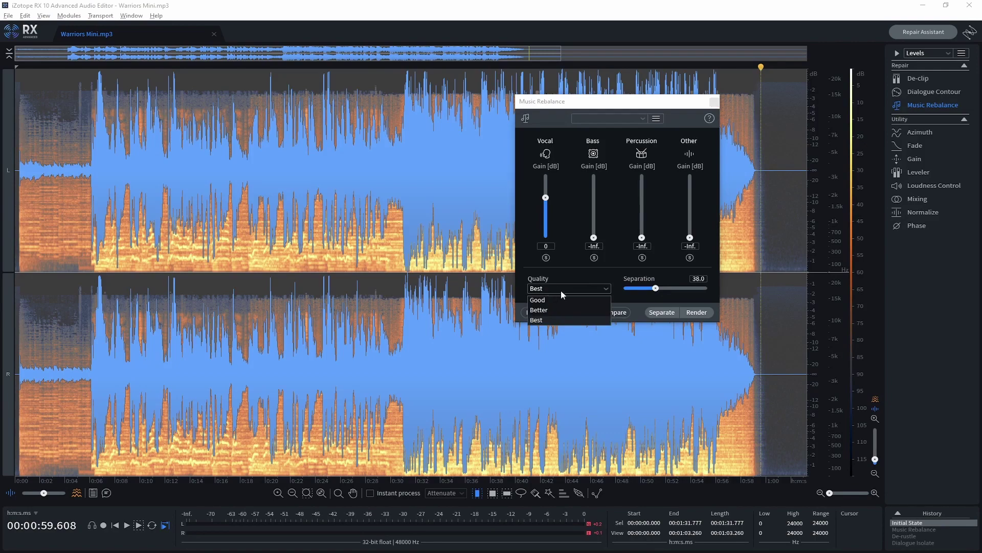
{"action": "left_click", "coordinate": [538, 310]}
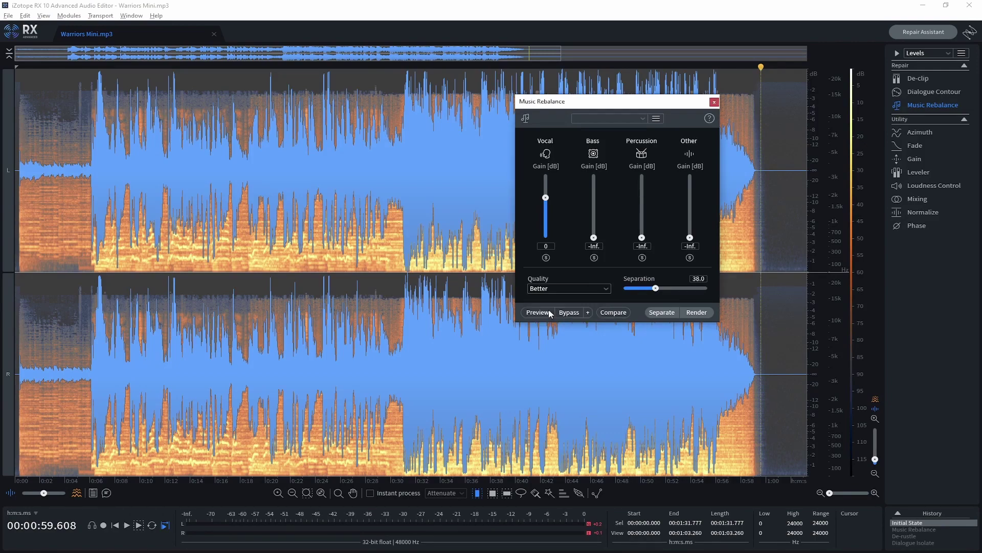
{"action": "left_click", "coordinate": [699, 313]}
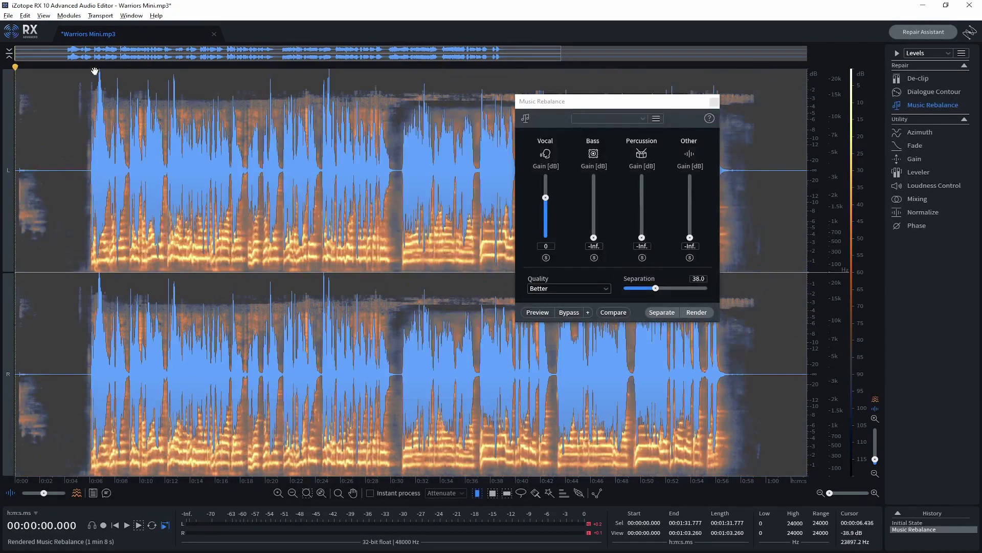
Play the rendered audio from about 5.8 seconds to hear the isolated vocal, closing the Music Rebalance window
{"action": "left_click", "coordinate": [88, 67]}
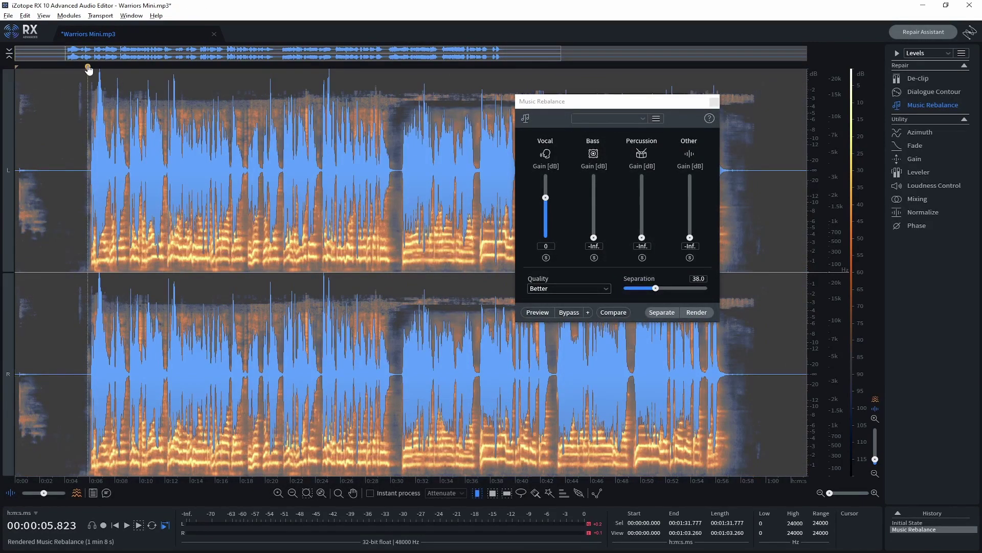
{"action": "key", "text": "space"}
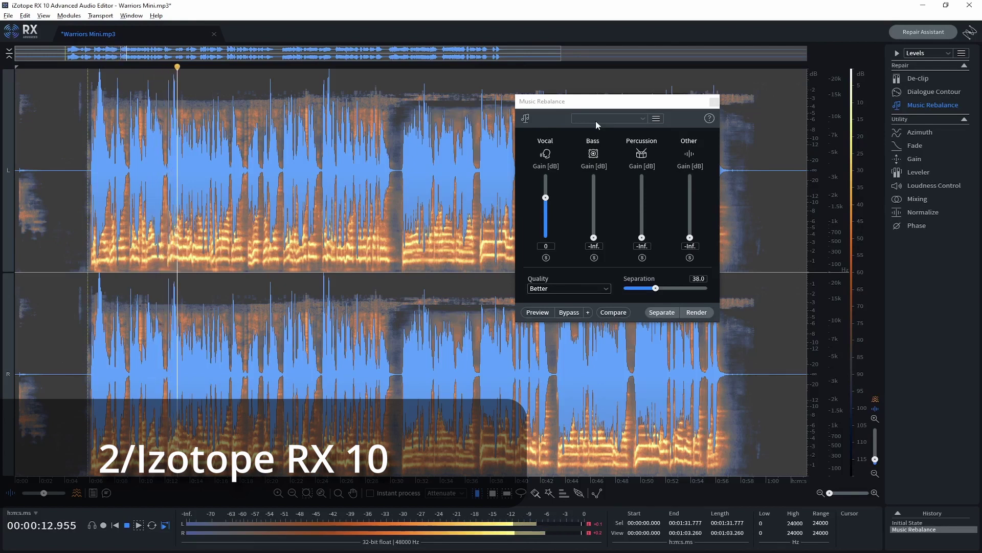
{"action": "left_click_drag", "start_coordinate": [593, 107], "coordinate": [815, 99]}
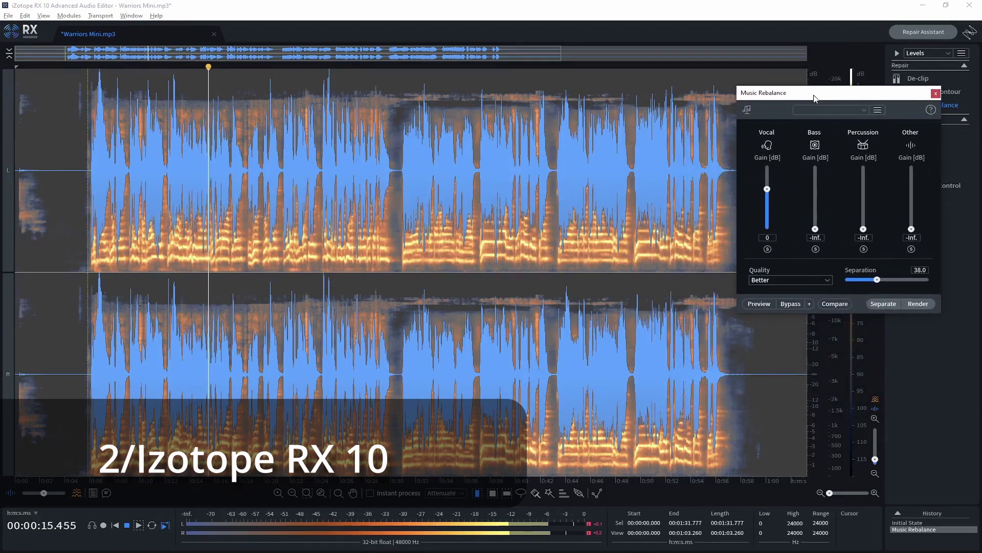
{"action": "left_click", "coordinate": [936, 94]}
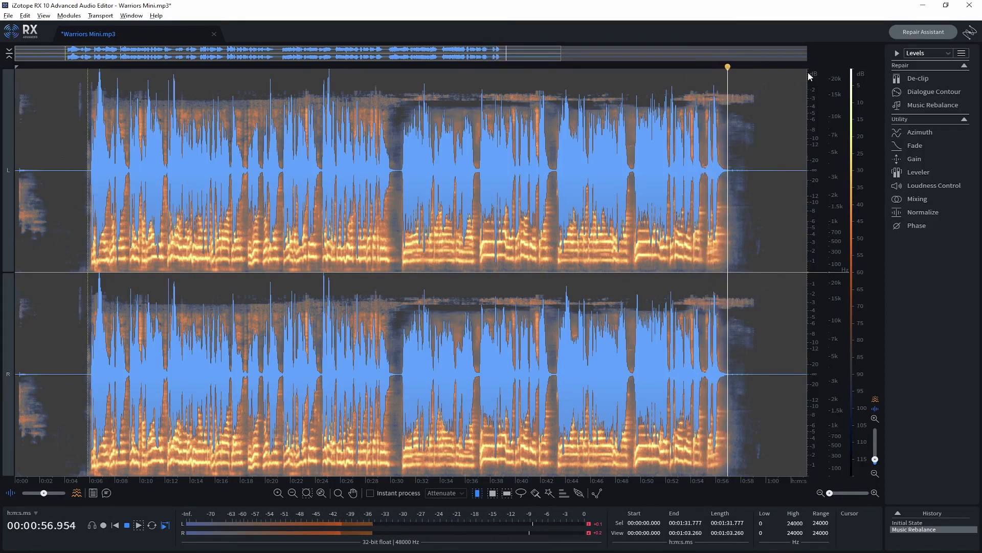
{"action": "key", "text": "space"}
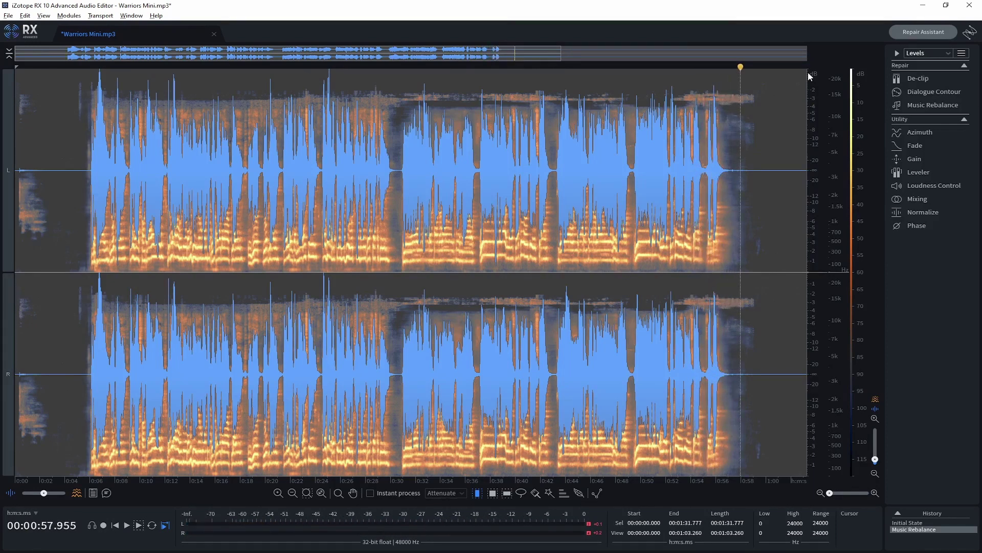